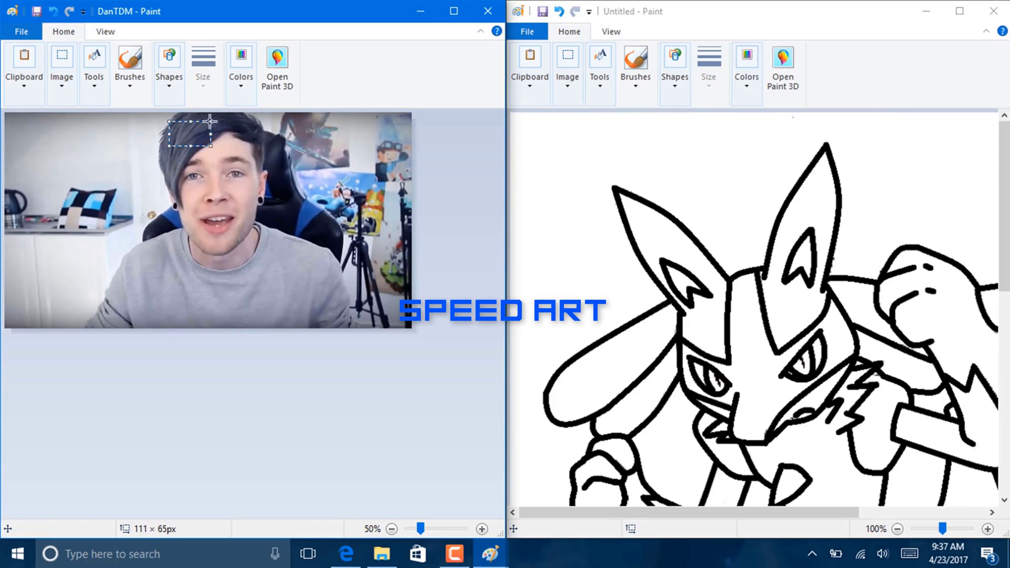
- Paste the copied hair patch into the sketch and fill the arm grey
click(620, 108)
key(ctrl+v)
click(600, 79)
click(586, 124)
- Fill the arm, face mask areas and right shoulder with dark navy
click(562, 404)
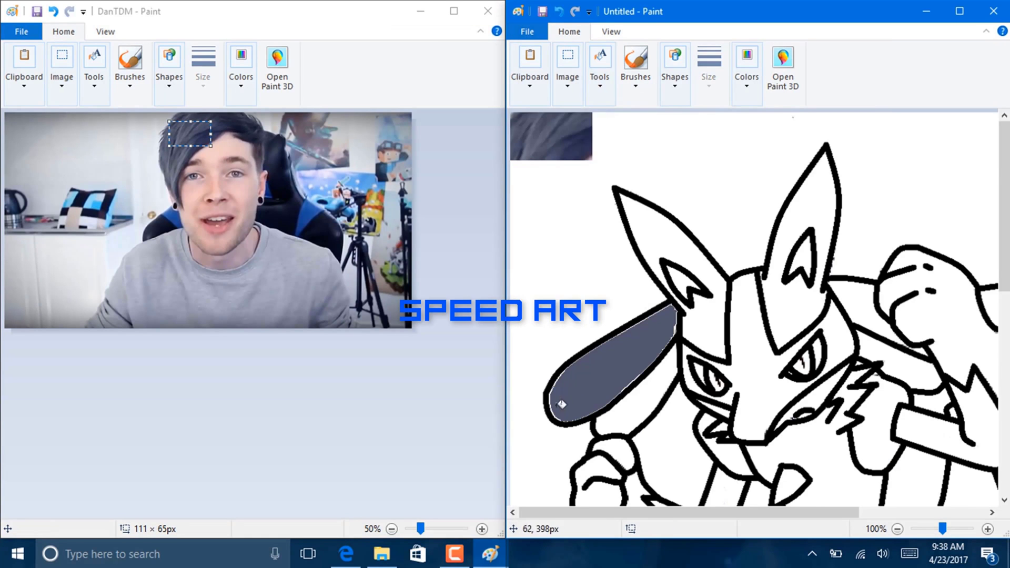
click(600, 79)
click(586, 124)
click(622, 358)
click(749, 329)
click(859, 296)
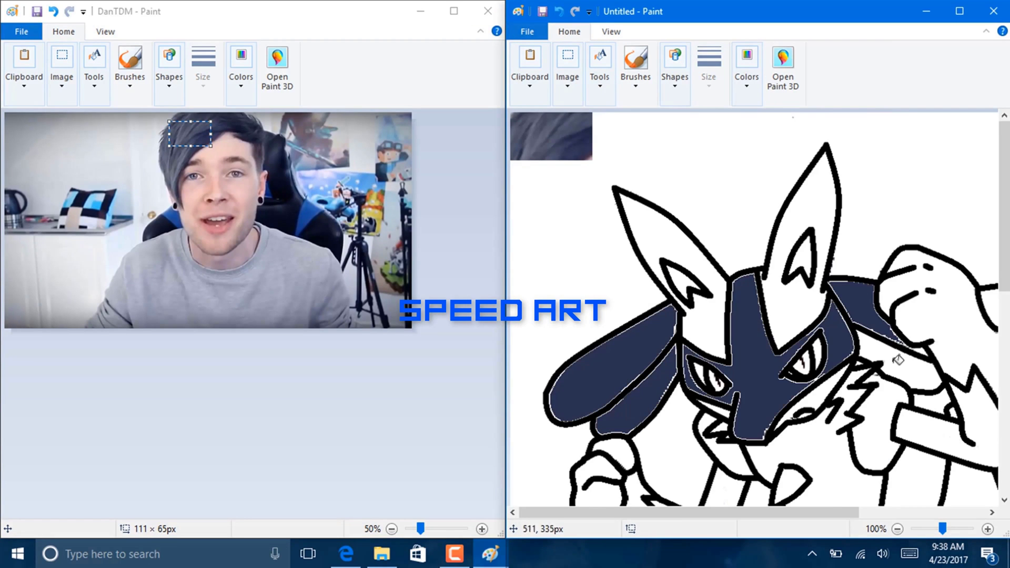
click(897, 359)
- Magnify the reference photo window to 300%
click(482, 529)
click(482, 529)
click(482, 529)
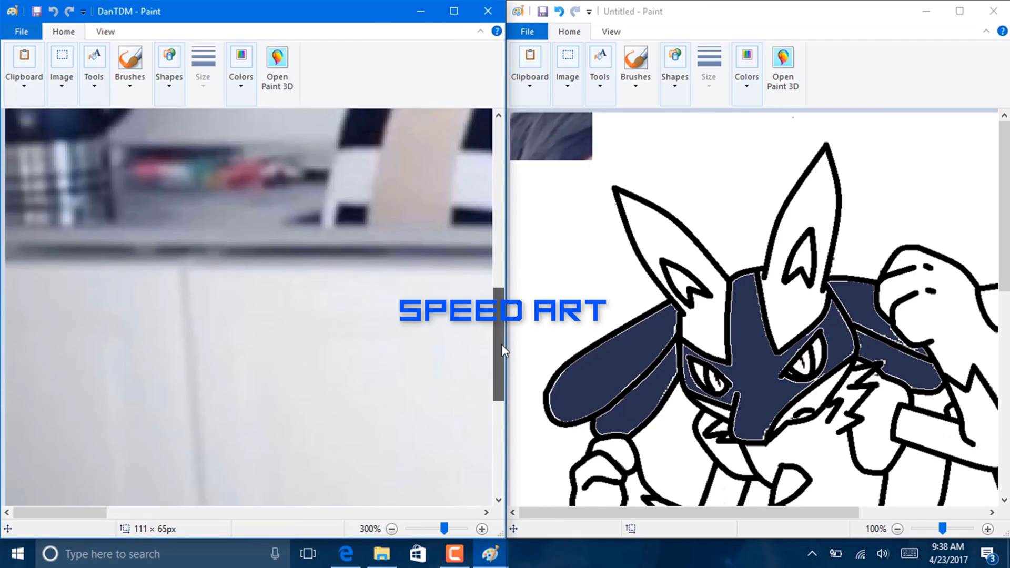
scroll(502, 350, up, 10)
scroll(502, 350, right, 10)
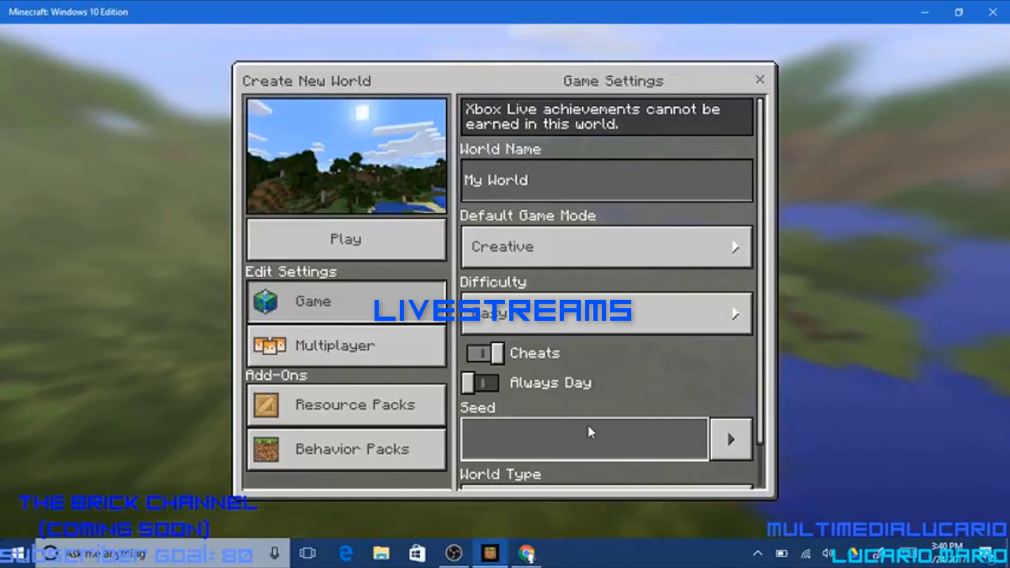
click(588, 427)
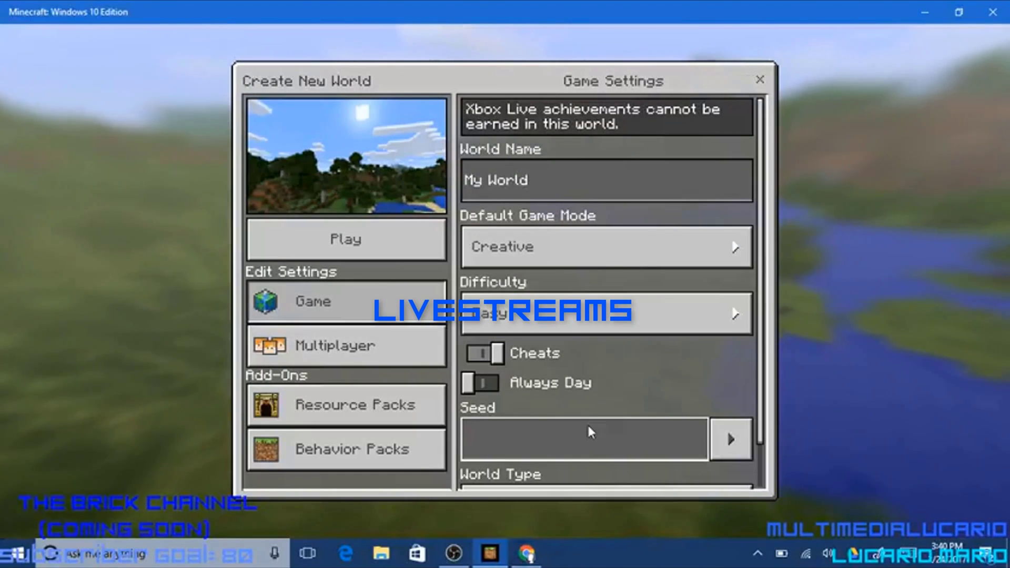
text(12345678910)
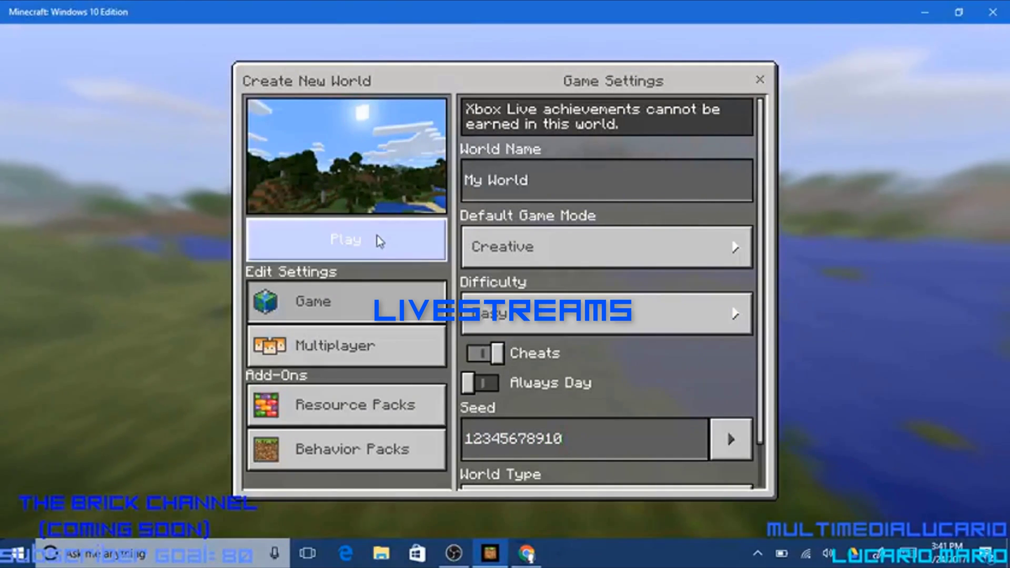
click(330, 245)
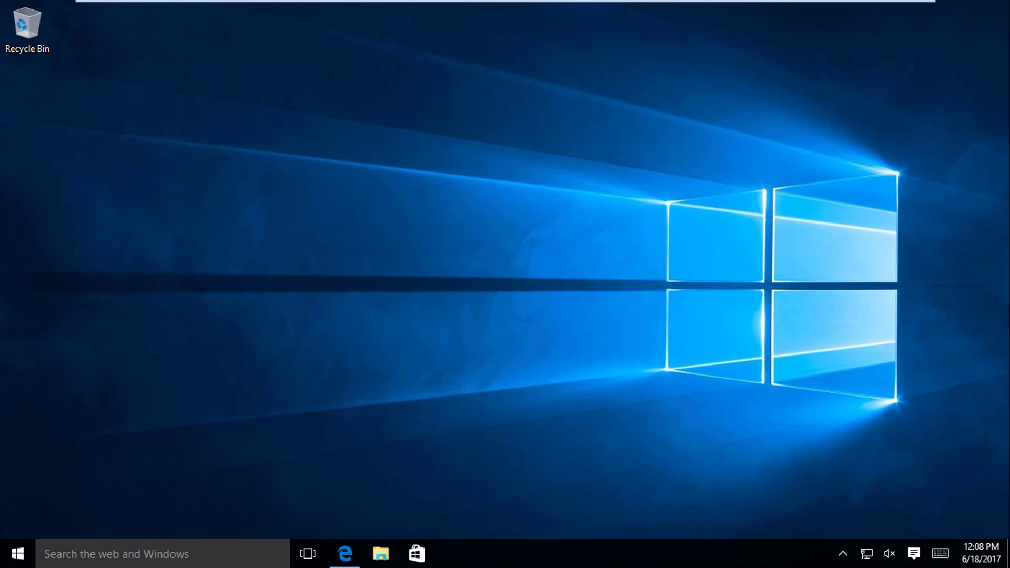
- Launch Microsoft Edge from the taskbar
click(346, 552)
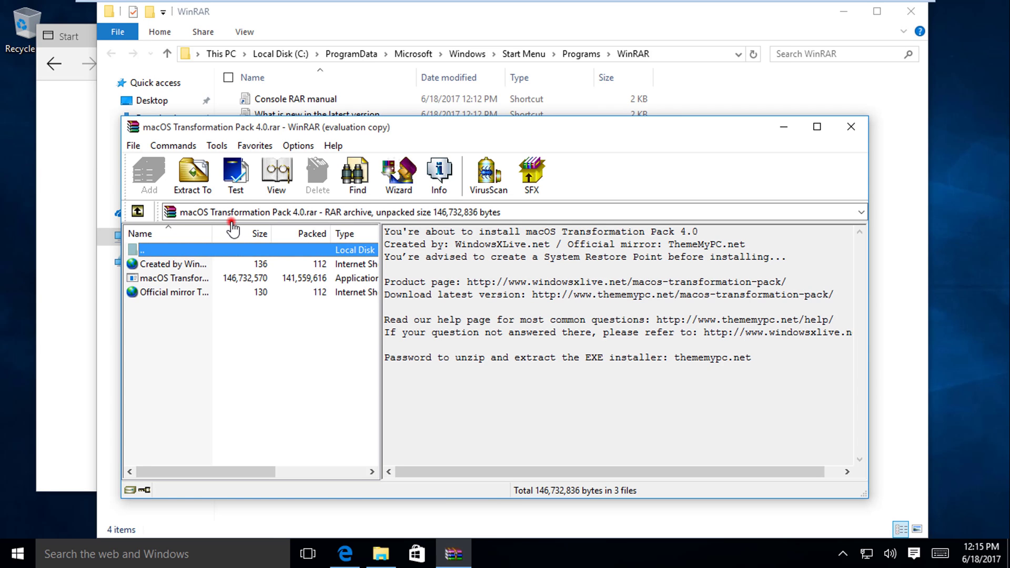
- Extract the archive's files to the Desktop, entering the archive password
click(181, 169)
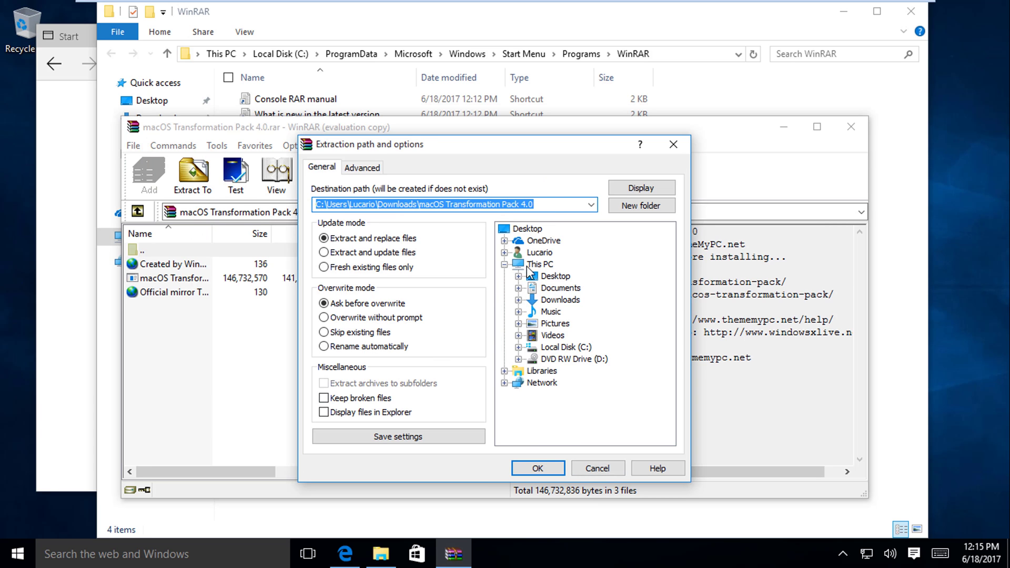
click(549, 276)
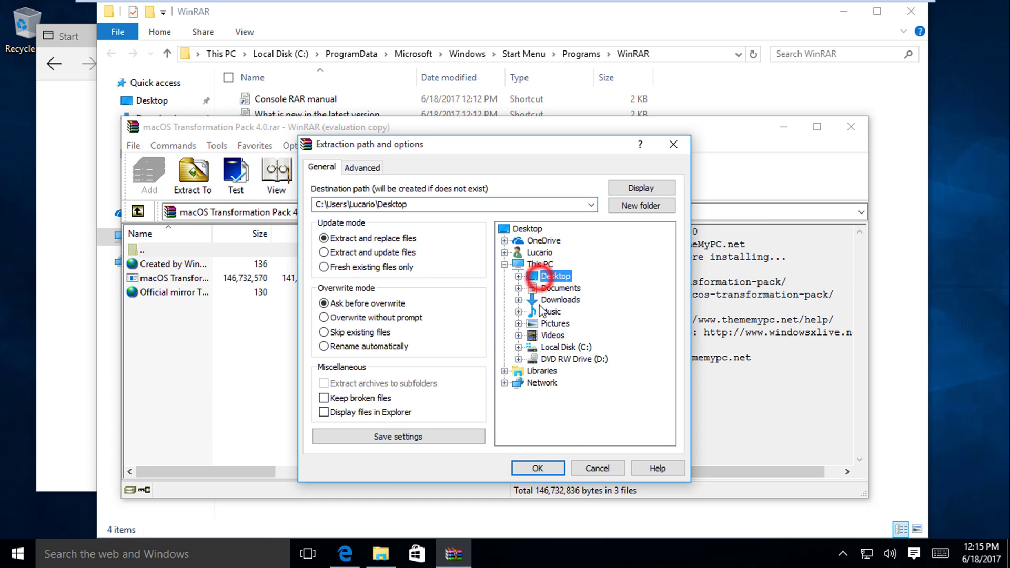
click(538, 466)
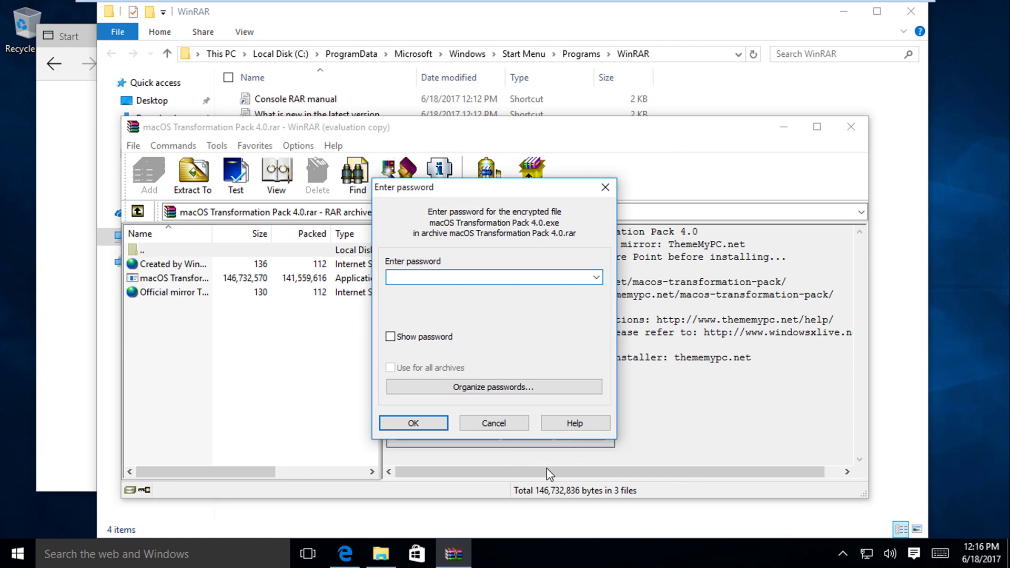
text(•••••••••••••)
key(Return)
- Minimize Explorer and Edge, then run the macOS Transformation Pack 4.0 desktop installer as administrator
click(847, 13)
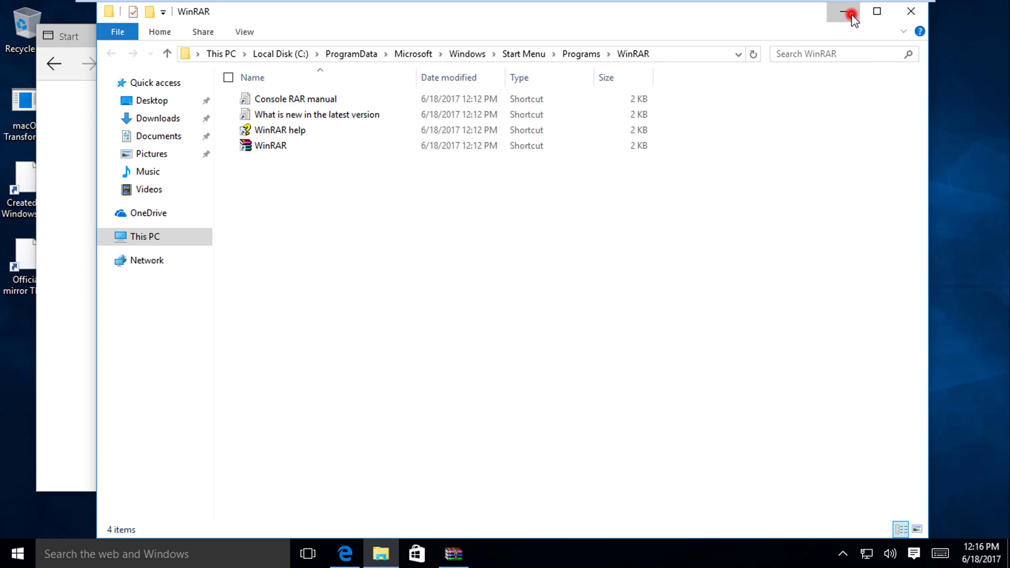
click(539, 40)
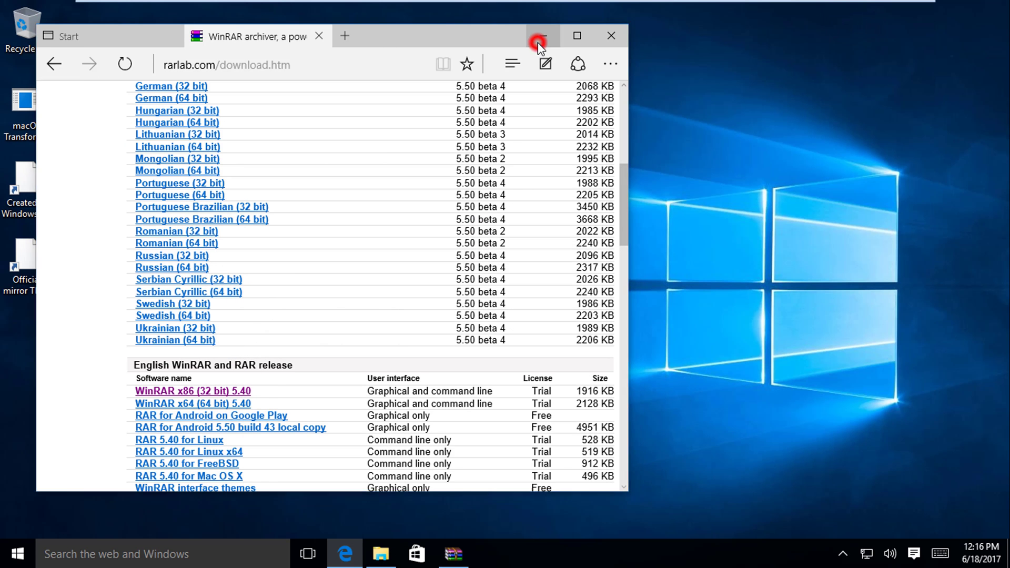
click(24, 134)
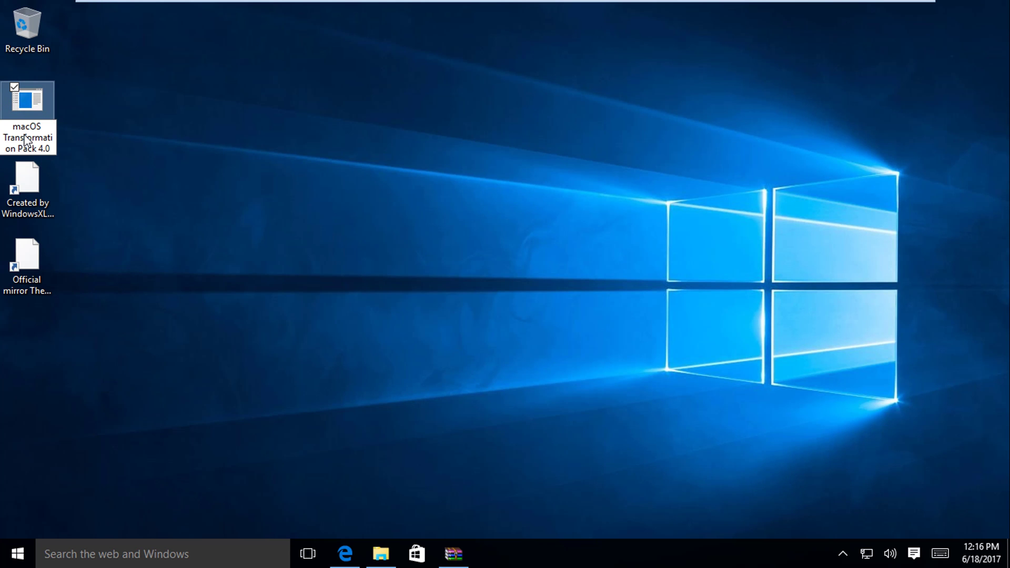
double_click(23, 138)
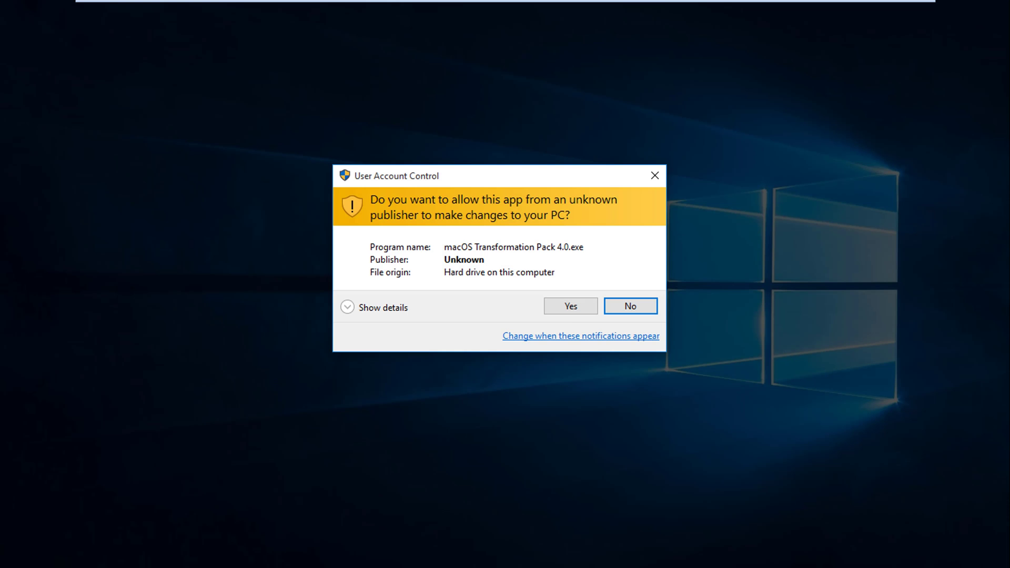
click(579, 308)
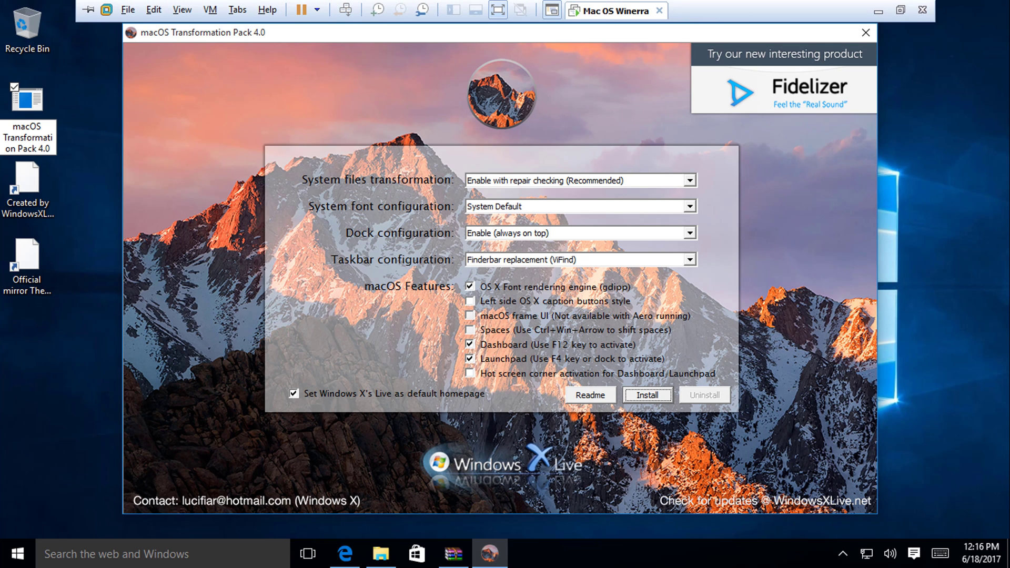
- Keep Finderbar replacement, enable left caption buttons and hot corners, and drop the Windows X's Live homepage
click(579, 259)
key(Escape)
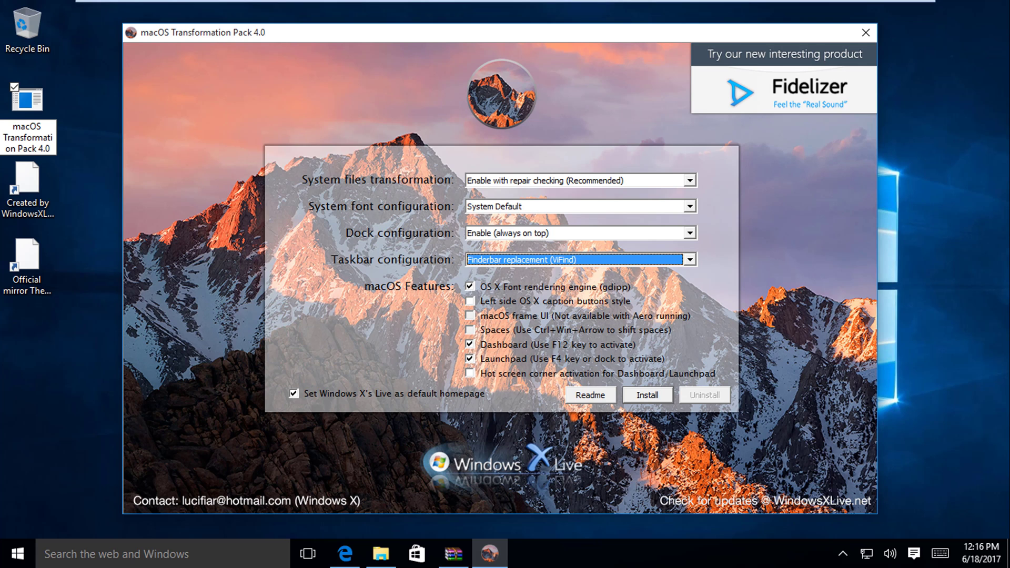
click(470, 301)
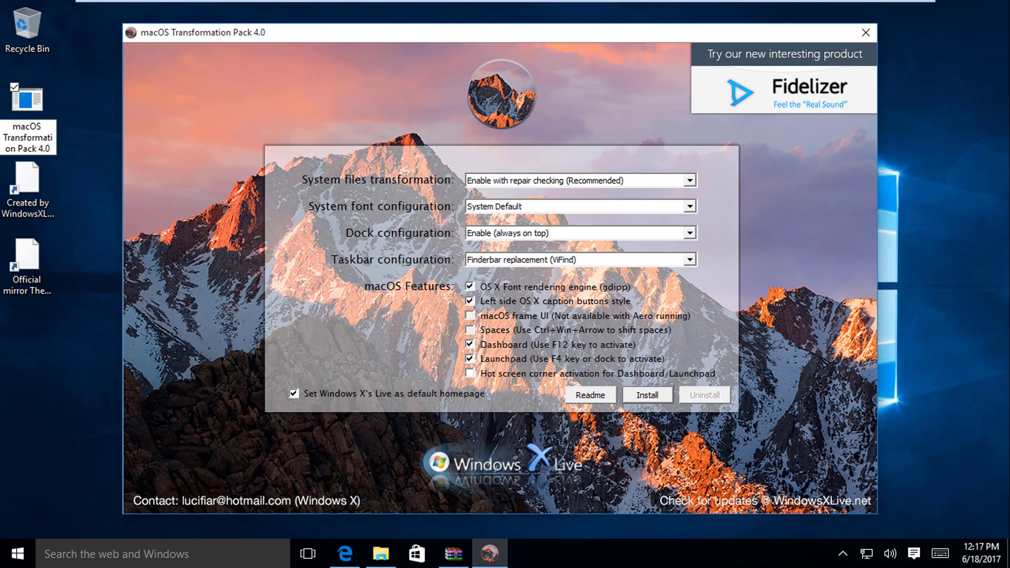
click(474, 321)
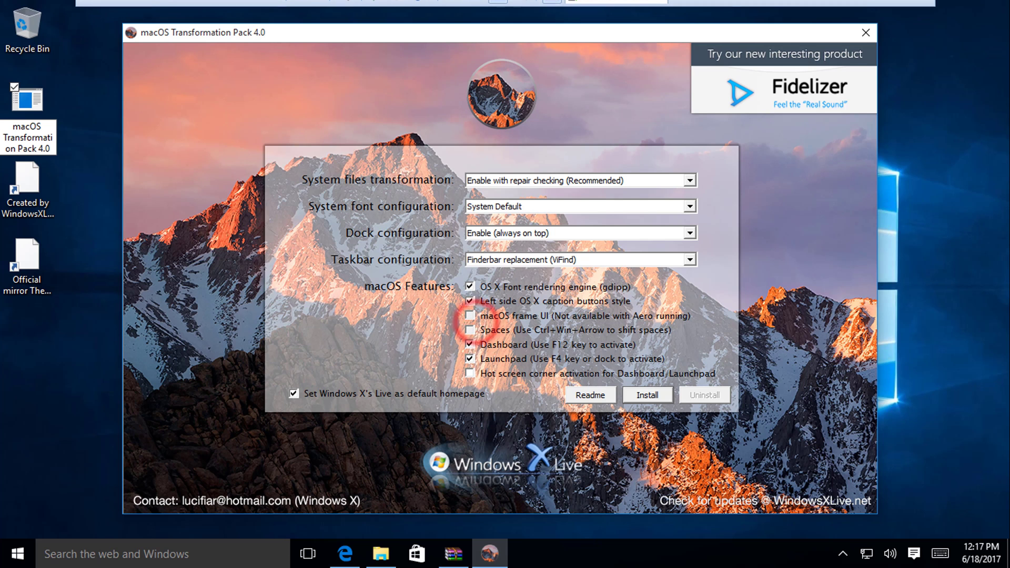
click(293, 394)
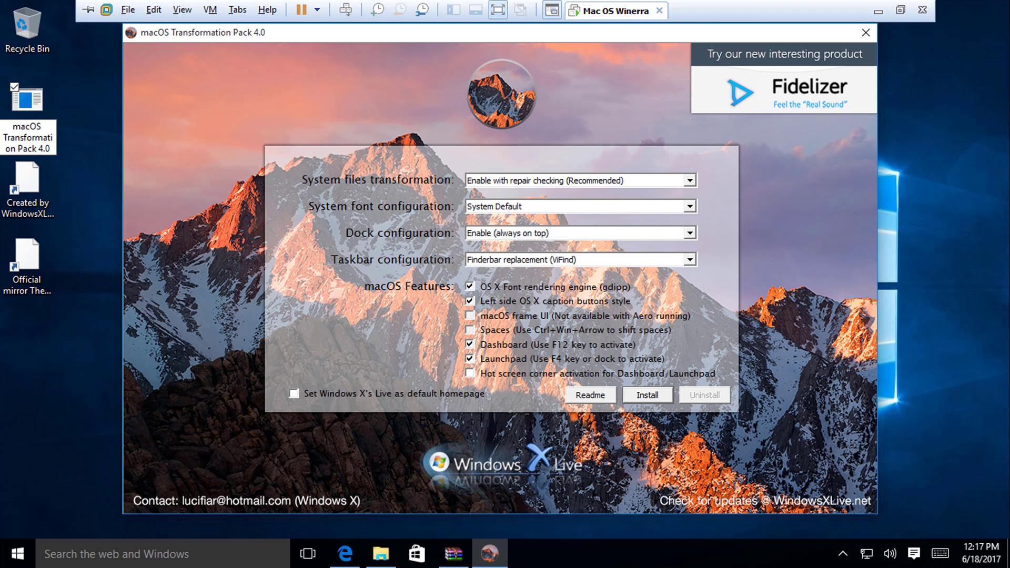
click(471, 373)
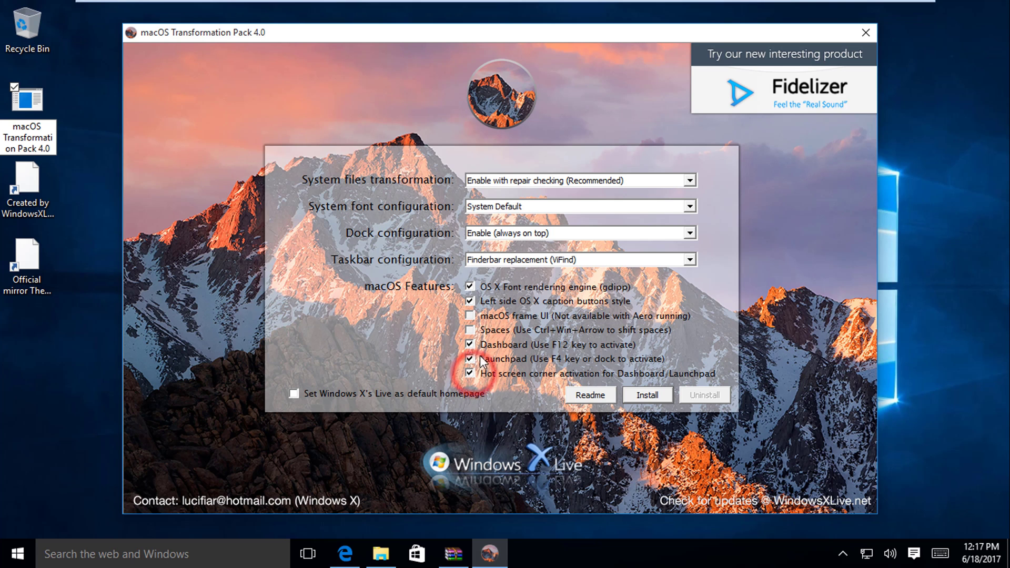
click(470, 331)
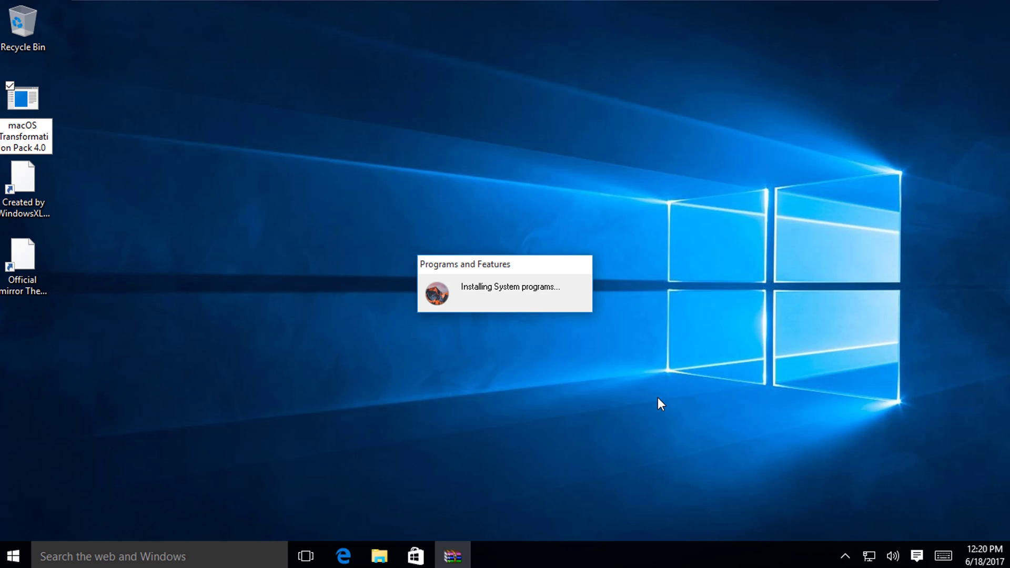
- Deselect the desktop installer icon while the installation finishes
click(242, 284)
click(146, 87)
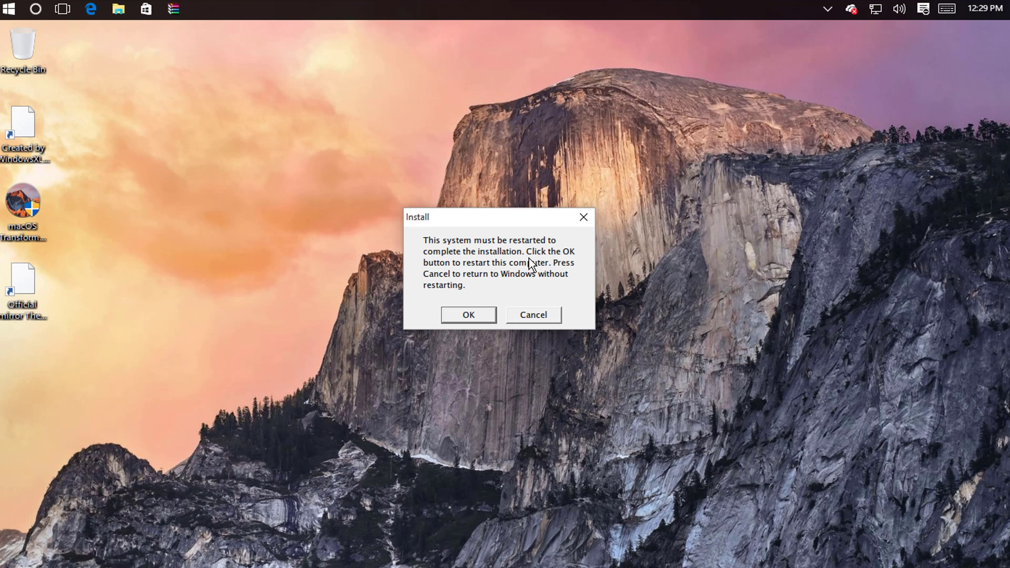
- Restart to complete installation, then sign back in with Caps Lock off and the account password
click(468, 315)
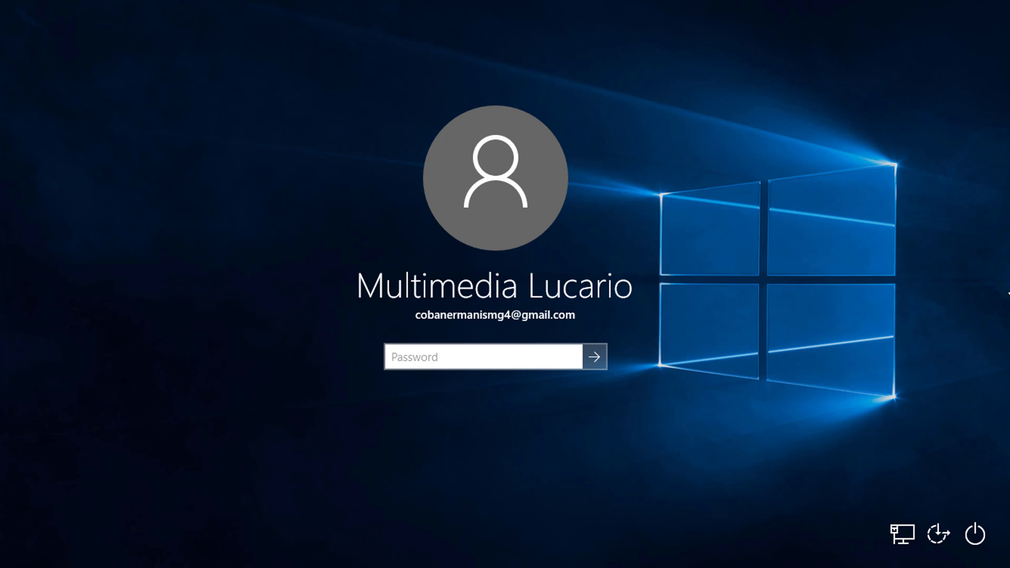
key(Escape)
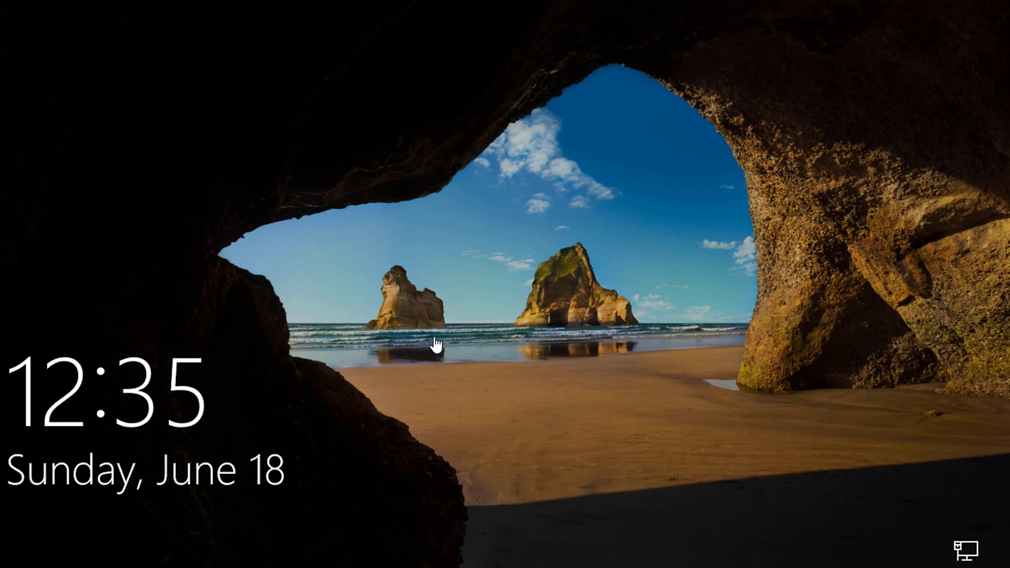
click(434, 337)
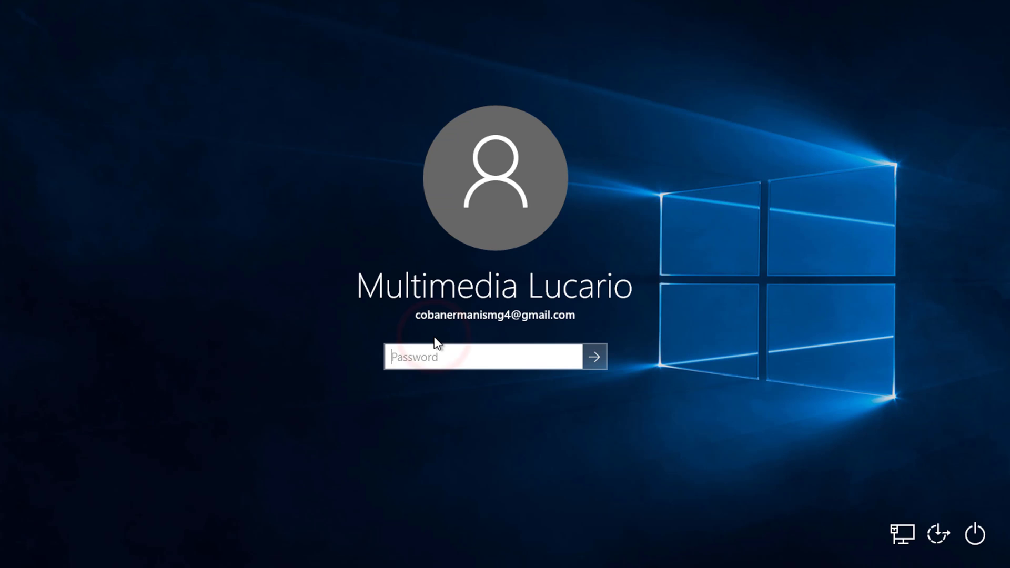
key(Caps_Lock)
text(******)
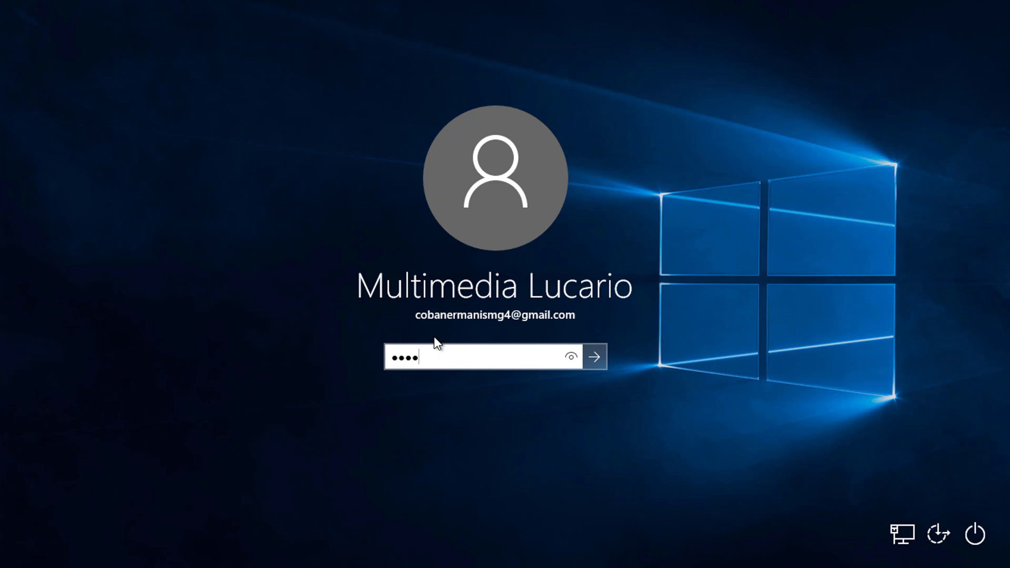
text(****)
key(Return)
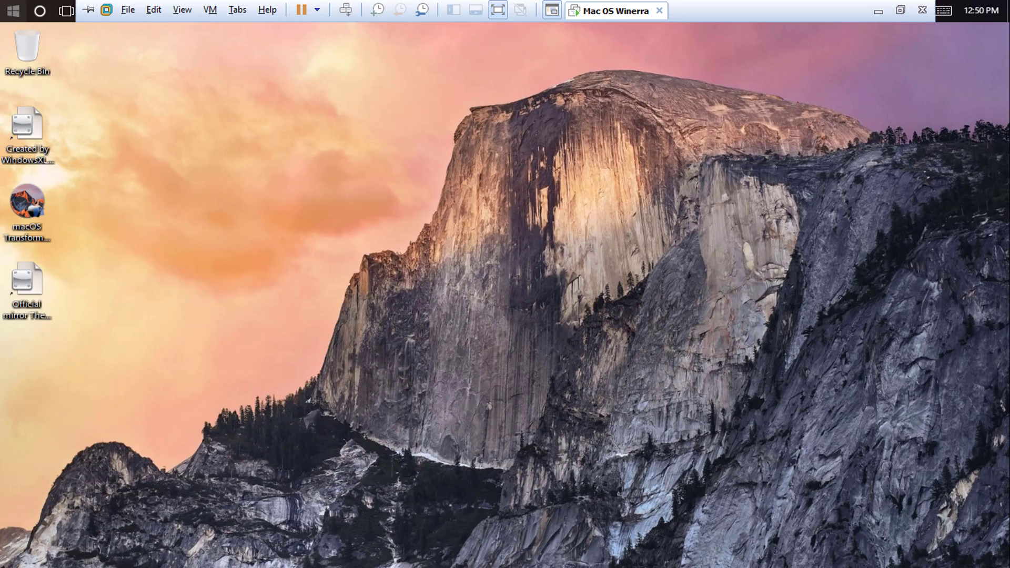
- Open the Start menu from the top bar
click(13, 11)
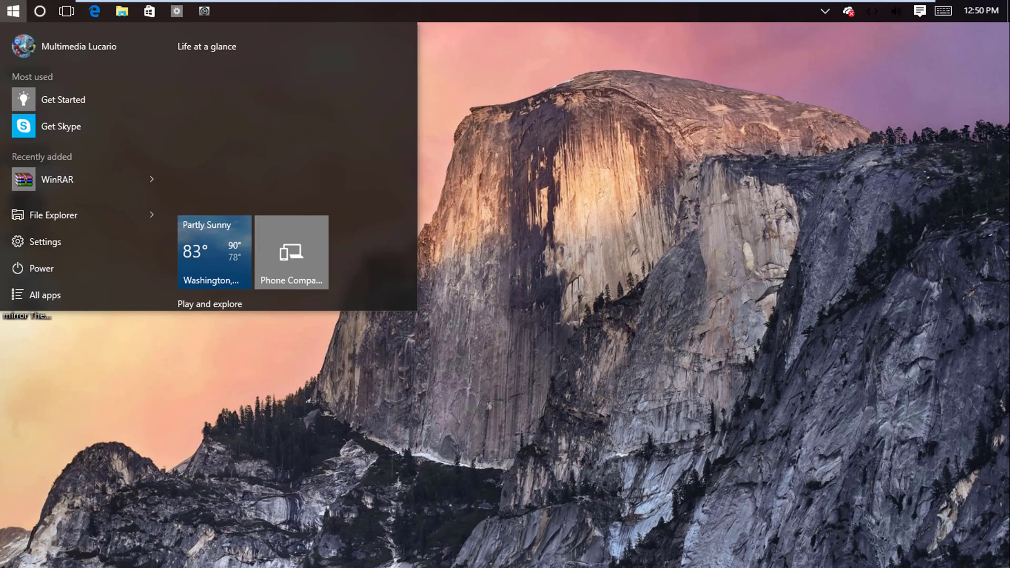